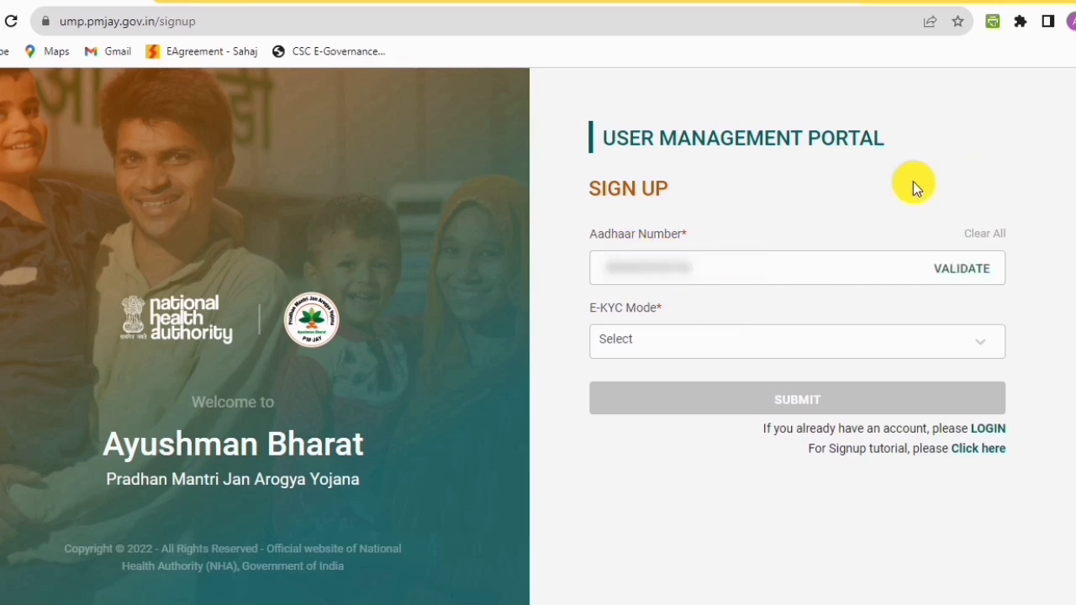
# Validate the Aadhaar number and request e-KYC through Aadhaar OTP, allowing the consent declaration.
pyautogui.click(967, 269)
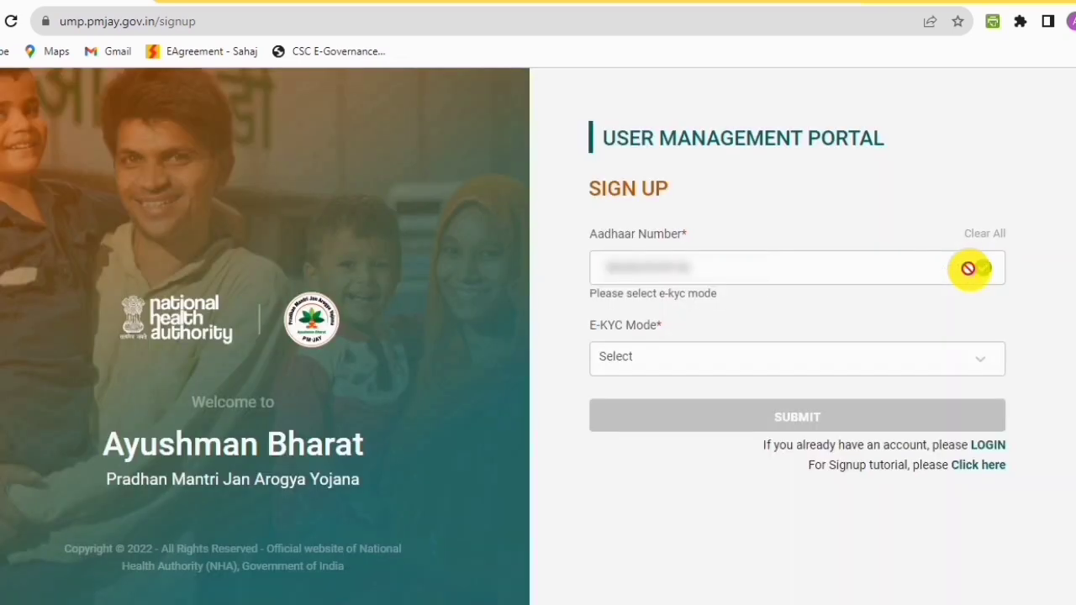
pyautogui.click(666, 360)
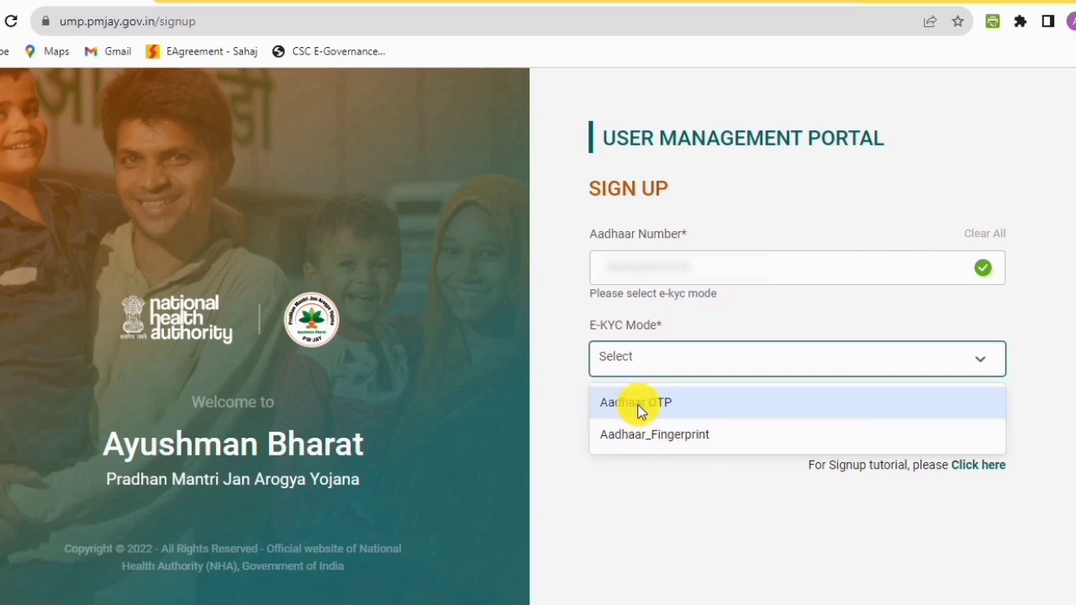
pyautogui.click(639, 407)
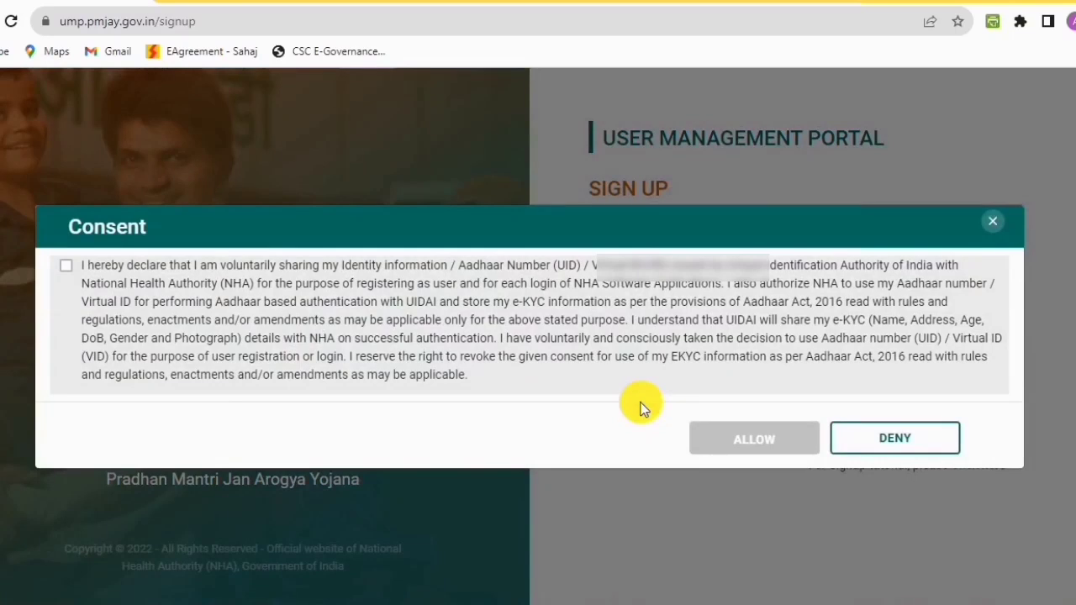
pyautogui.click(66, 265)
pyautogui.click(752, 435)
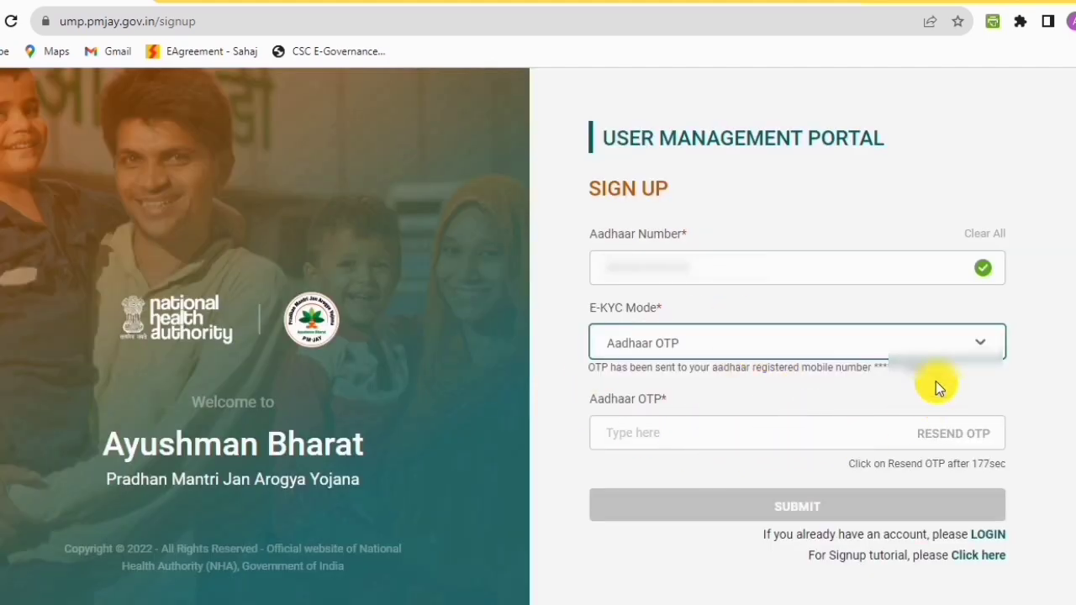
# Enter the Aadhaar OTP received on the registered mobile number and submit the sign-up form.
pyautogui.click(623, 432)
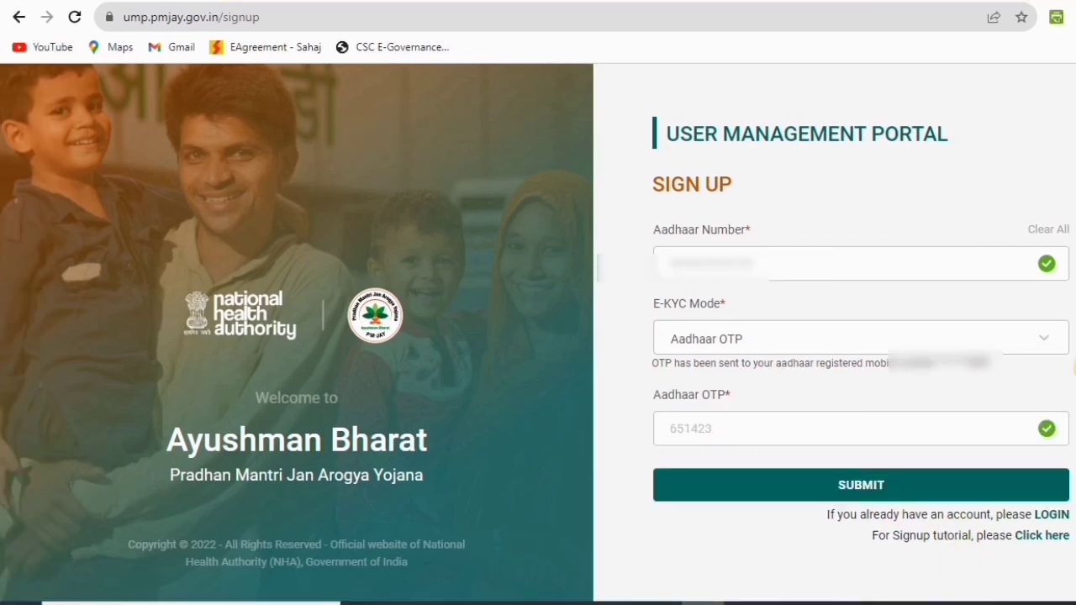
pyautogui.click(859, 488)
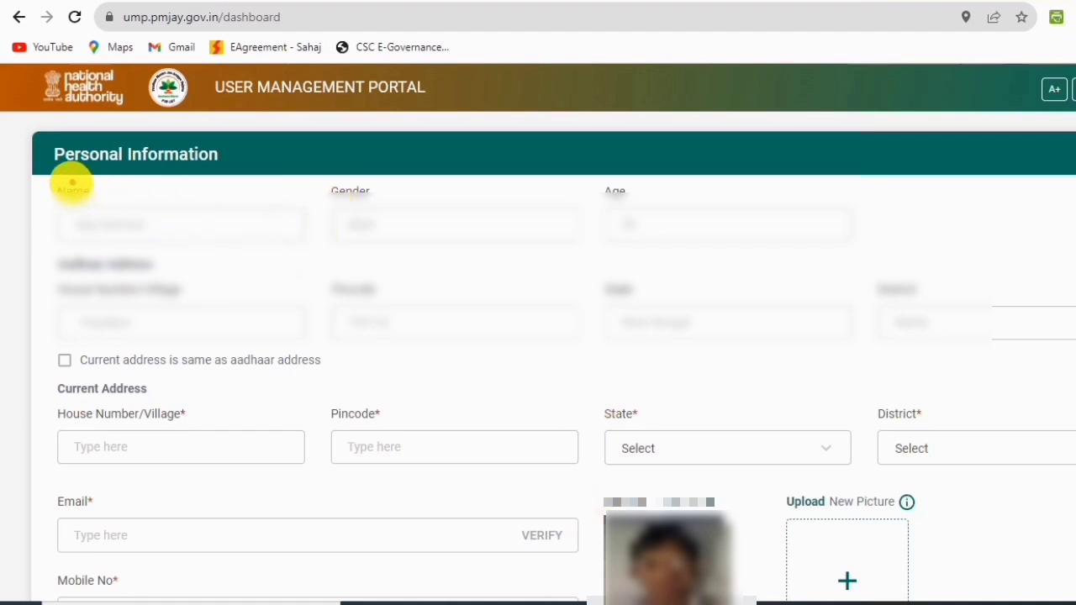
pyautogui.moveTo(38, 183)
pyautogui.mouseDown()
pyautogui.moveTo(53, 240)
pyautogui.moveTo(135, 324)
pyautogui.moveTo(1075, 345)
pyautogui.mouseUp()
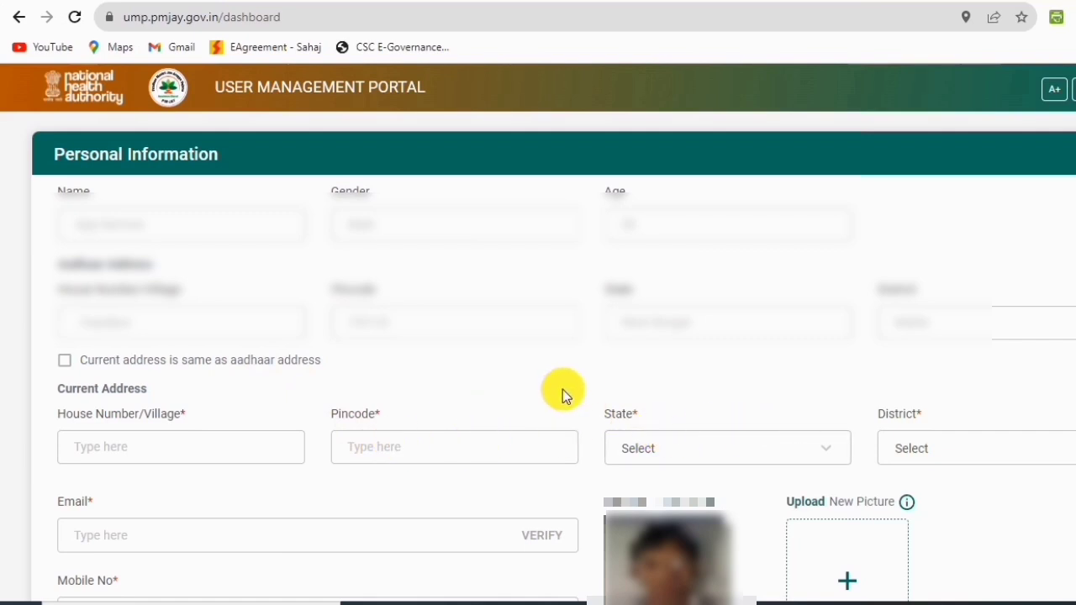
# Choose a state and a district for the current address in the personal information form.
pyautogui.click(673, 441)
pyautogui.scroll(-6, 673, 376)
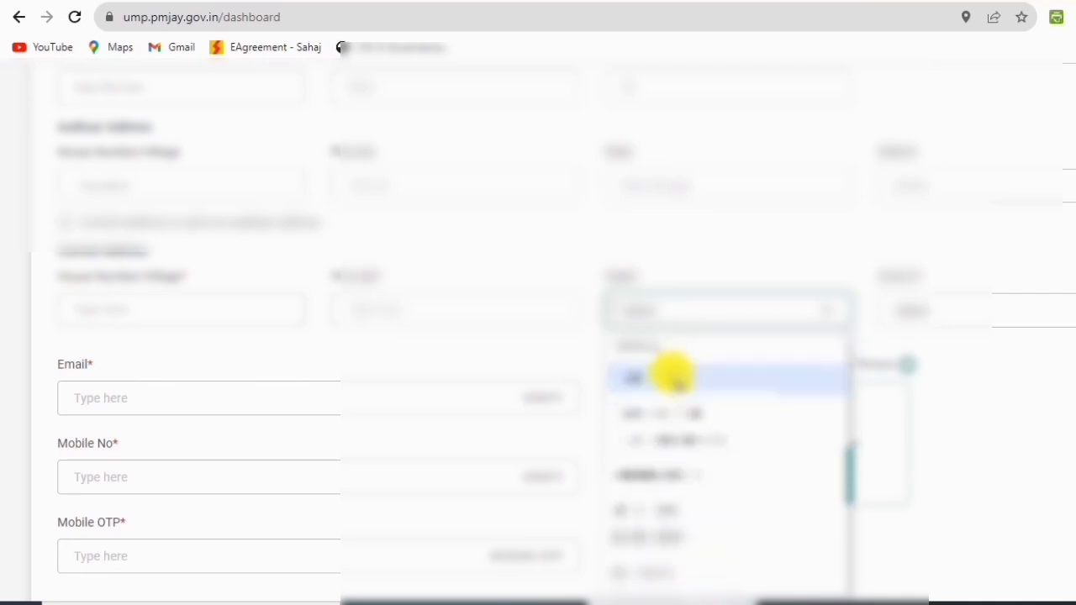
pyautogui.scroll(-3, 680, 504)
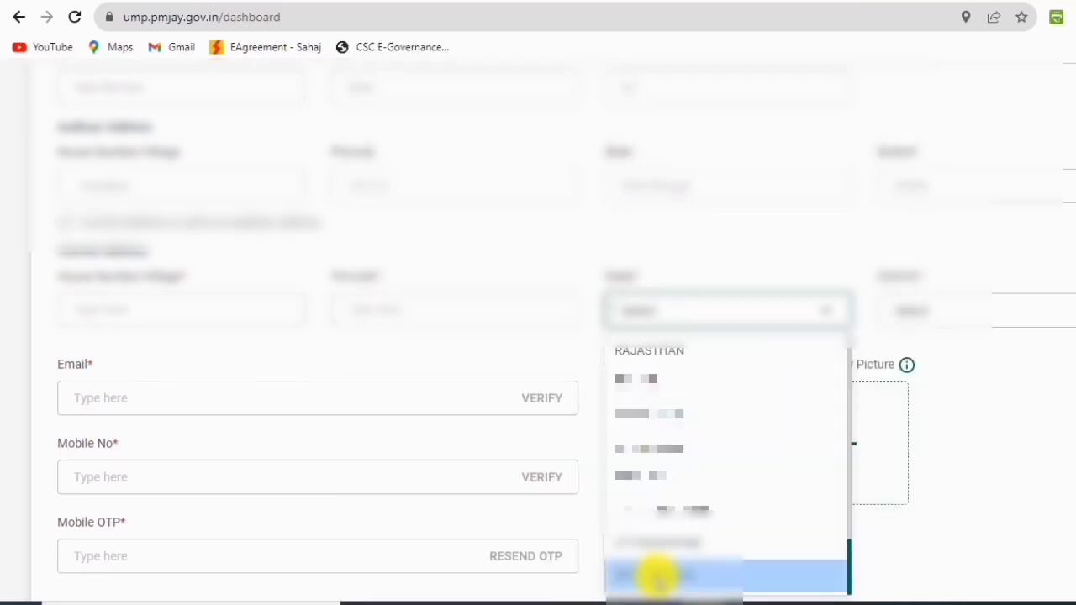
pyautogui.click(658, 577)
pyautogui.click(914, 311)
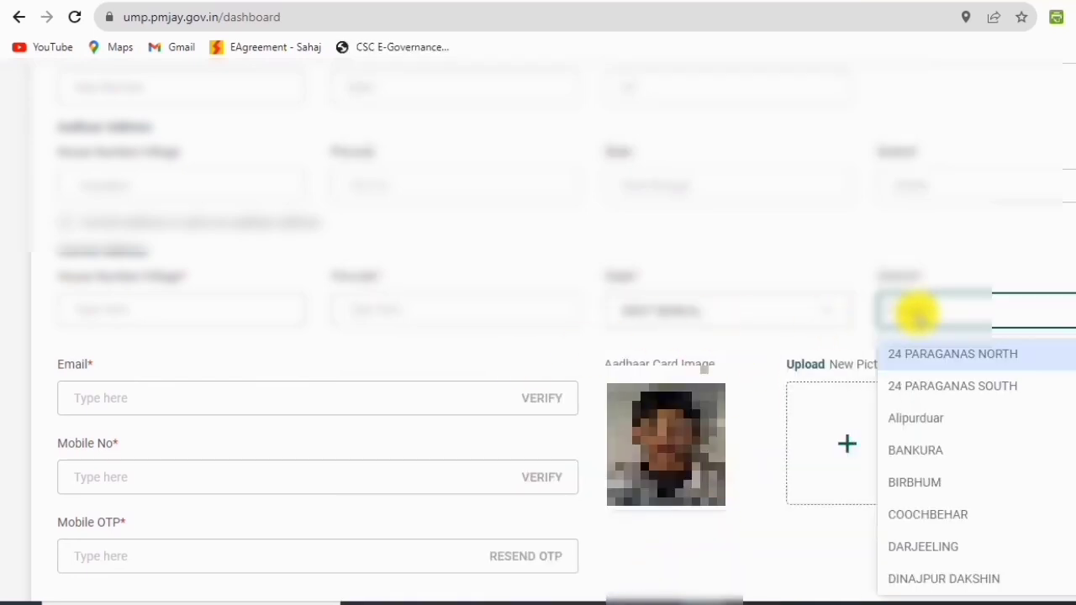
pyautogui.click(921, 451)
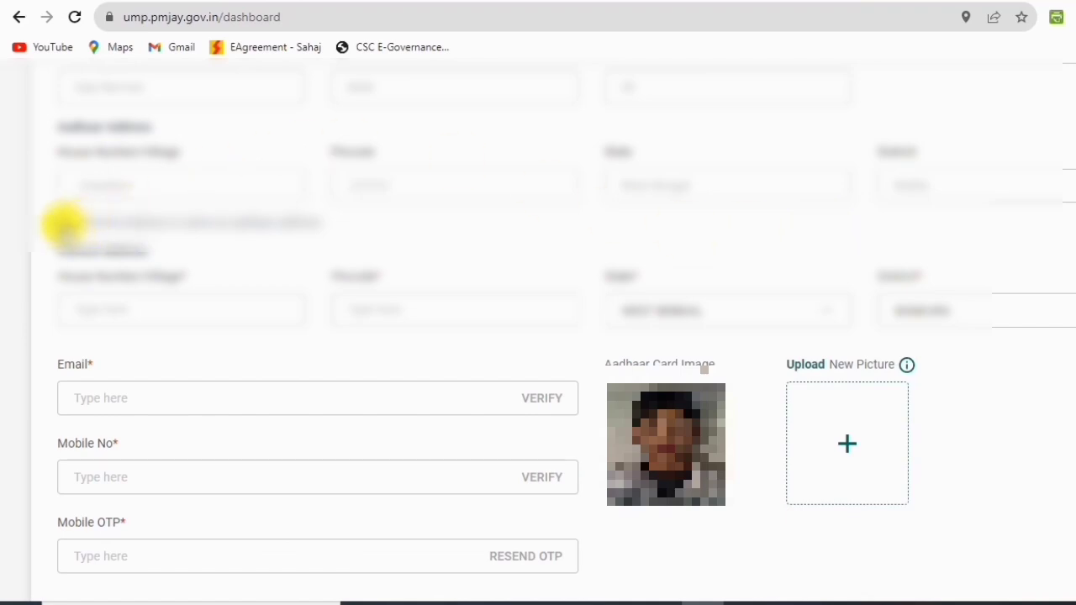
# Mark the current address as the same as the Aadhaar address.
pyautogui.click(66, 223)
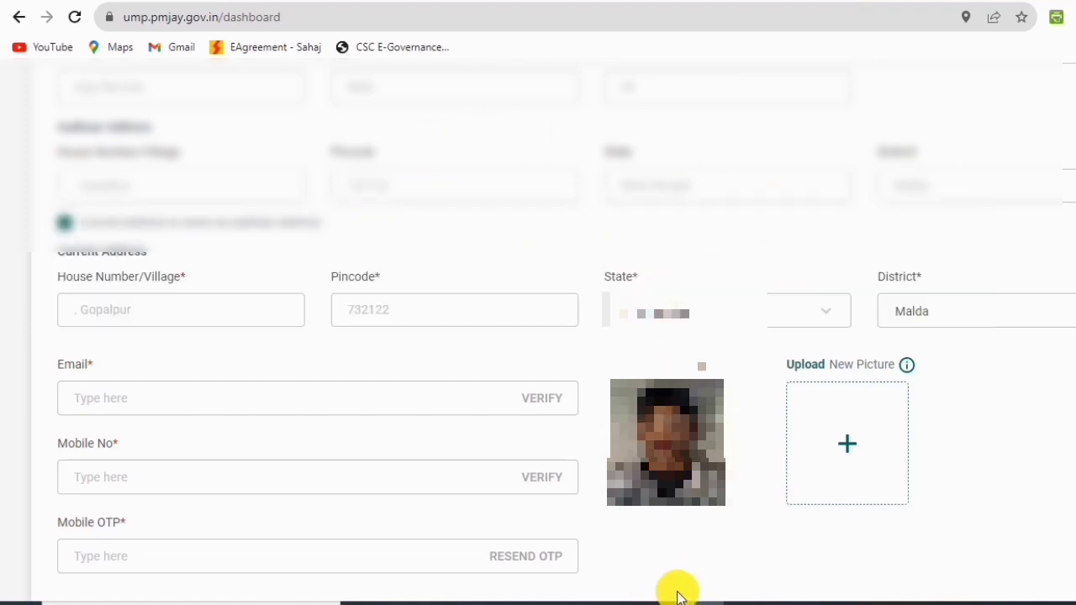
pyautogui.scroll(-1, 930, 586)
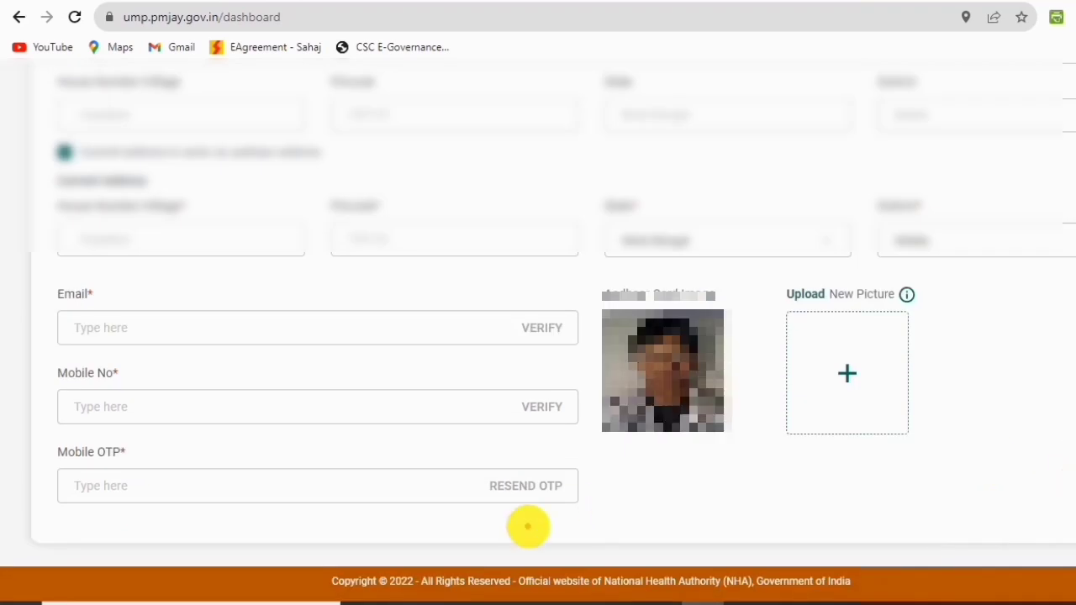
pyautogui.click(84, 337)
pyautogui.moveTo(79, 332); pyautogui.dragTo(319, 341)
pyautogui.moveTo(513, 329); pyautogui.dragTo(563, 295)
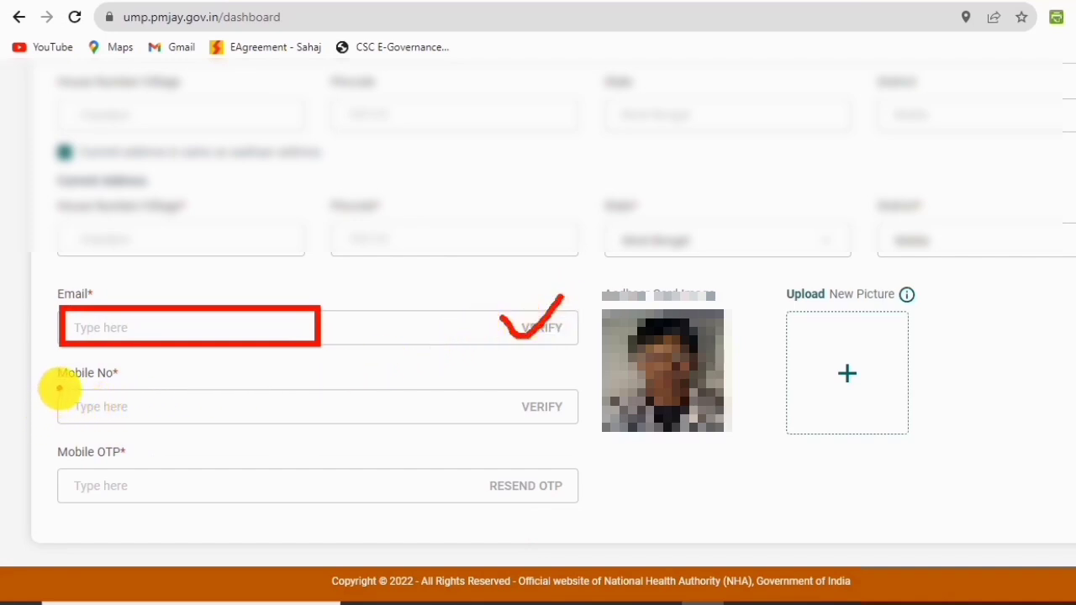
pyautogui.moveTo(59, 388)
pyautogui.mouseDown()
pyautogui.moveTo(135, 428)
pyautogui.moveTo(319, 427)
pyautogui.mouseUp()
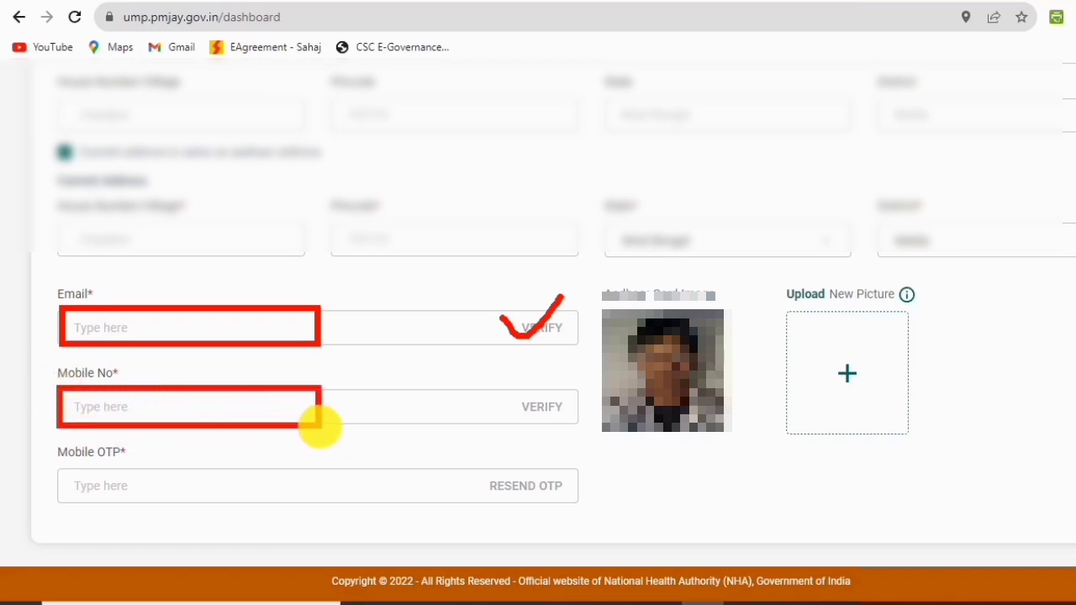
pyautogui.moveTo(490, 392)
pyautogui.mouseDown()
pyautogui.moveTo(524, 417)
pyautogui.moveTo(565, 381)
pyautogui.mouseUp()
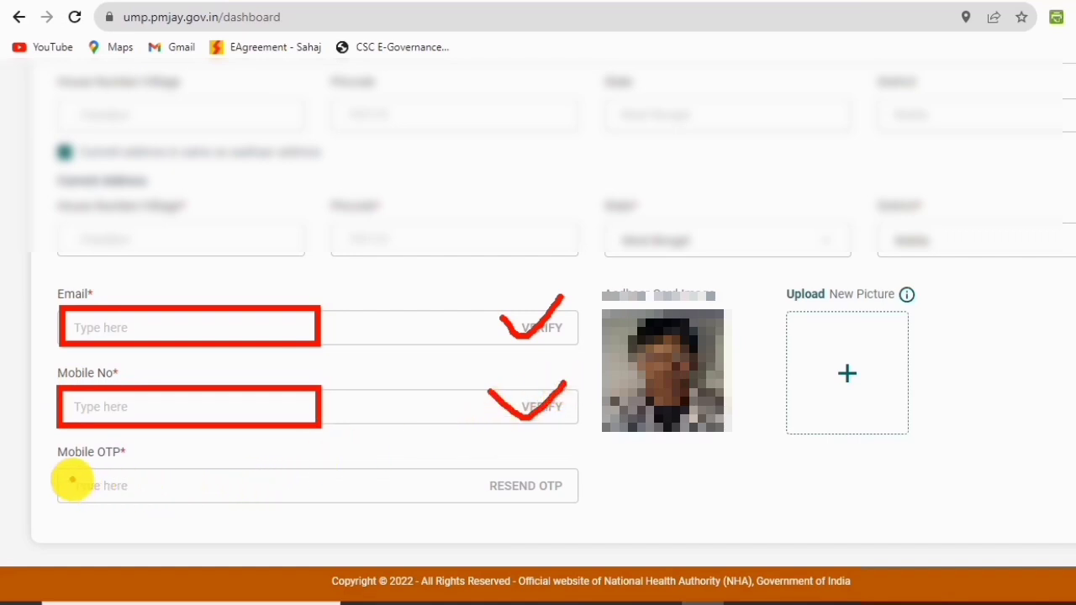
pyautogui.moveTo(52, 469)
pyautogui.mouseDown()
pyautogui.moveTo(187, 502)
pyautogui.moveTo(319, 504)
pyautogui.mouseUp()
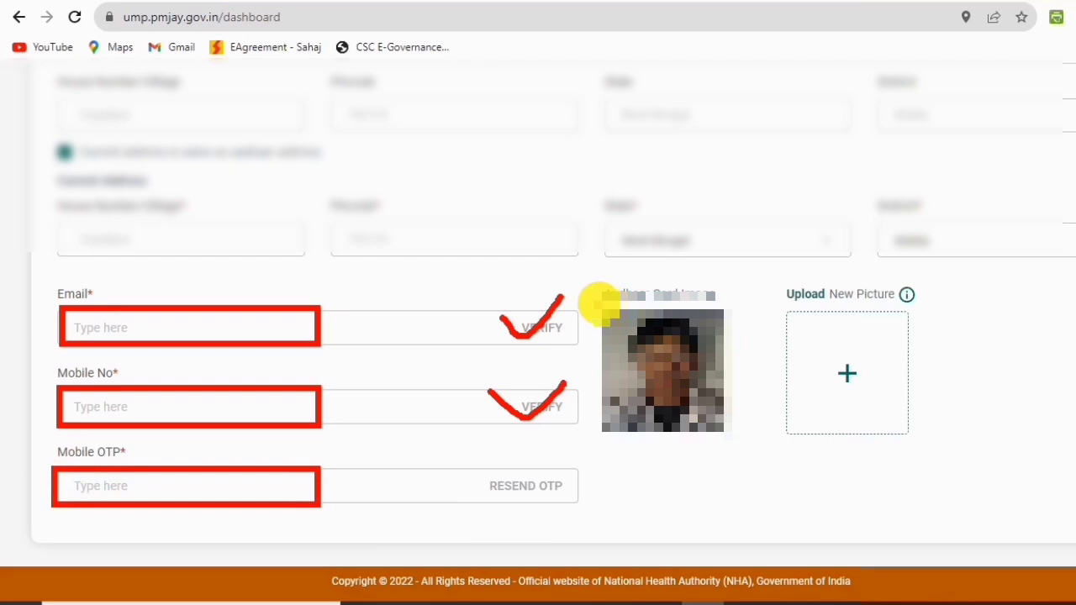
pyautogui.moveTo(597, 304)
pyautogui.mouseDown()
pyautogui.moveTo(679, 421)
pyautogui.moveTo(745, 461)
pyautogui.mouseUp()
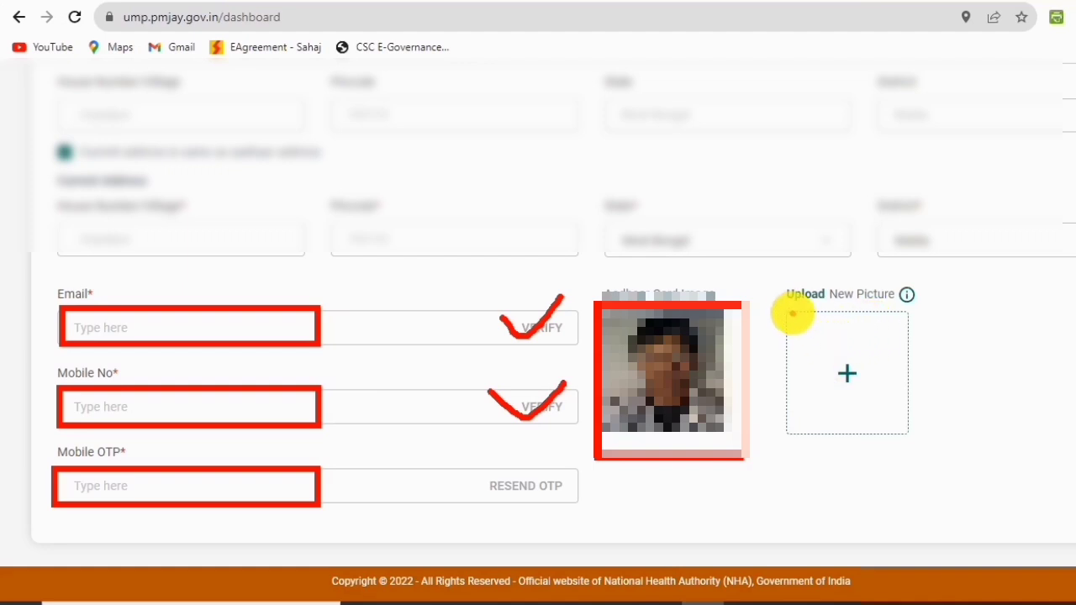
pyautogui.moveTo(768, 296)
pyautogui.mouseDown()
pyautogui.moveTo(841, 408)
pyautogui.moveTo(928, 455)
pyautogui.mouseUp()
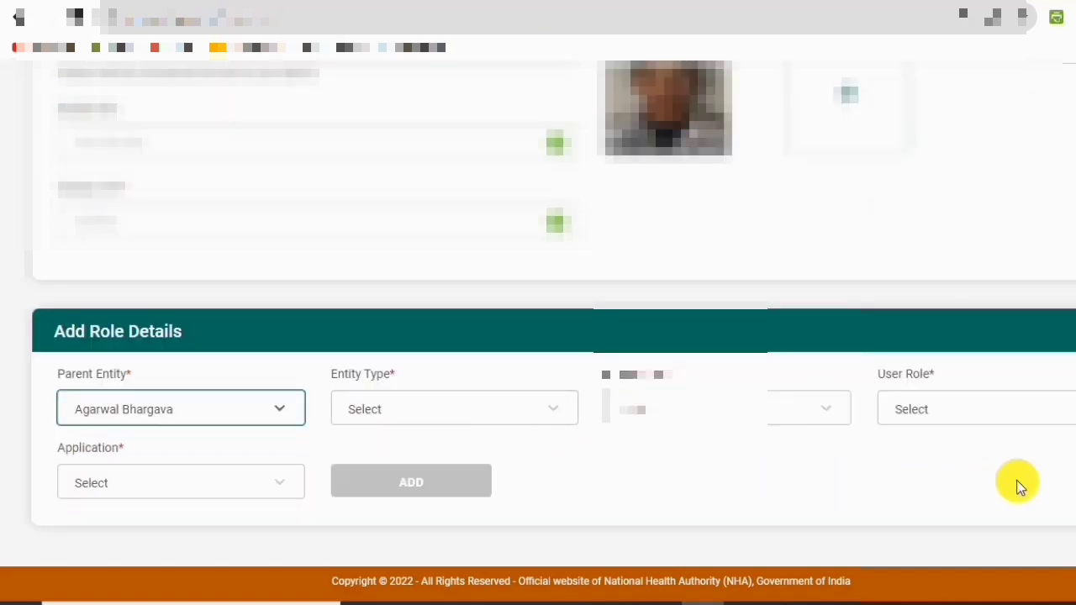
# Set the role's parent entity to CSC and its entity type to Card Creation Agency.
pyautogui.click(232, 404)
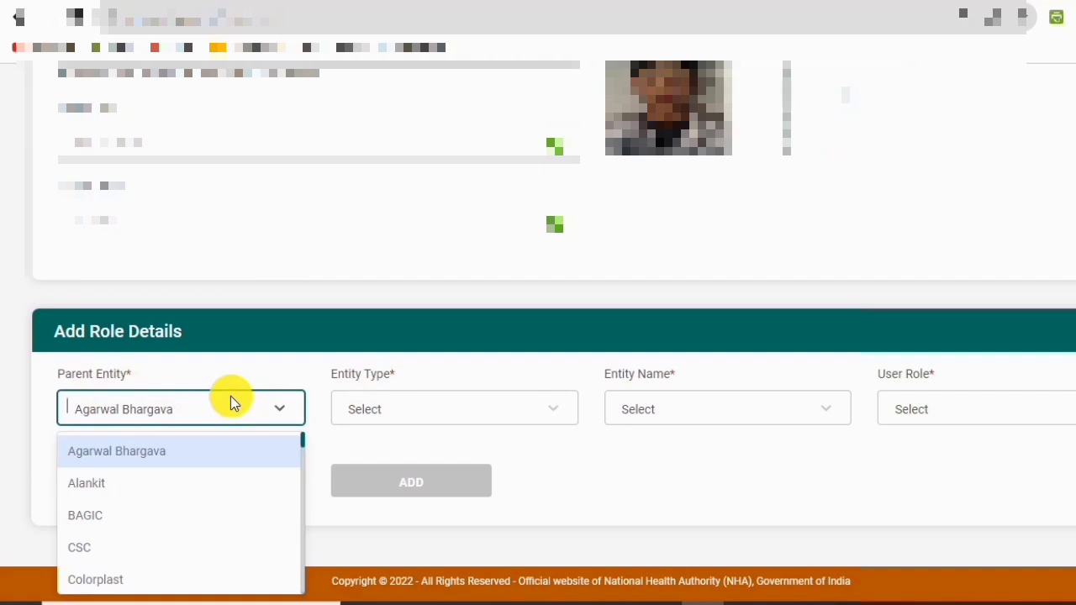
pyautogui.click(88, 547)
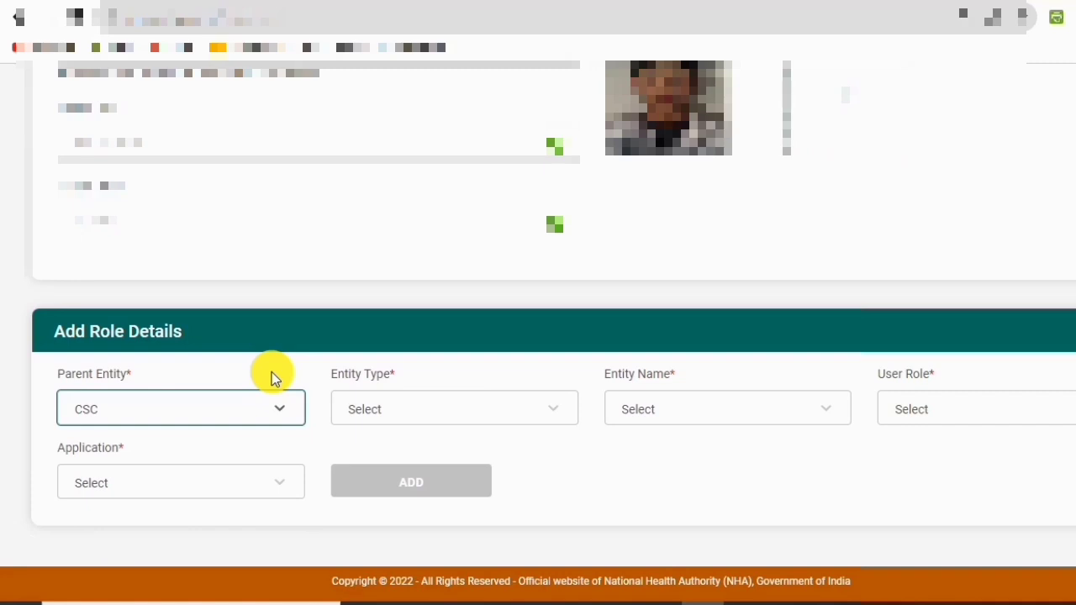
pyautogui.click(448, 405)
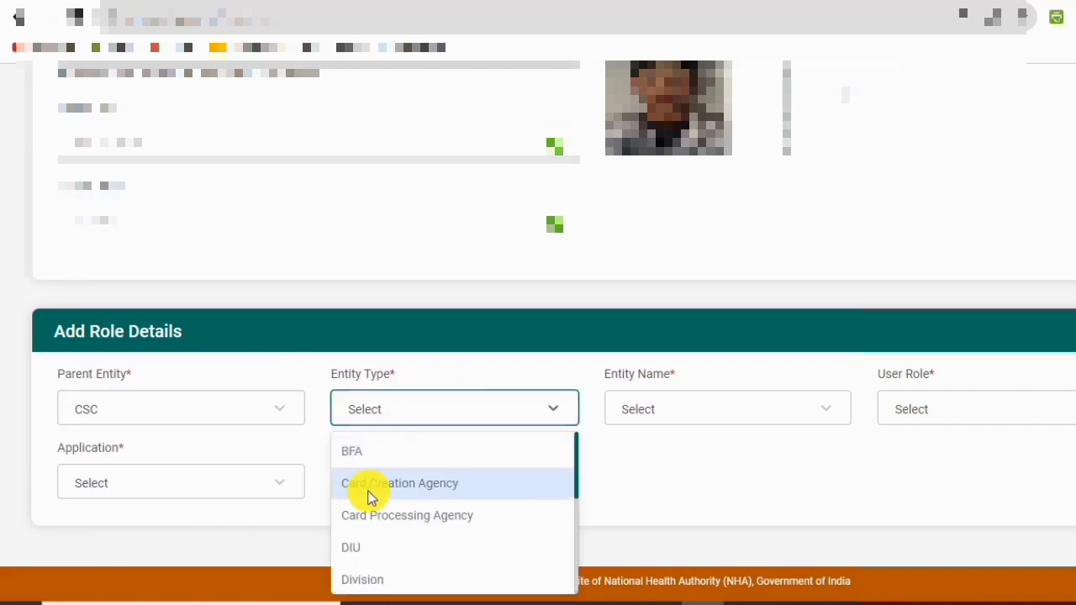
pyautogui.click(403, 488)
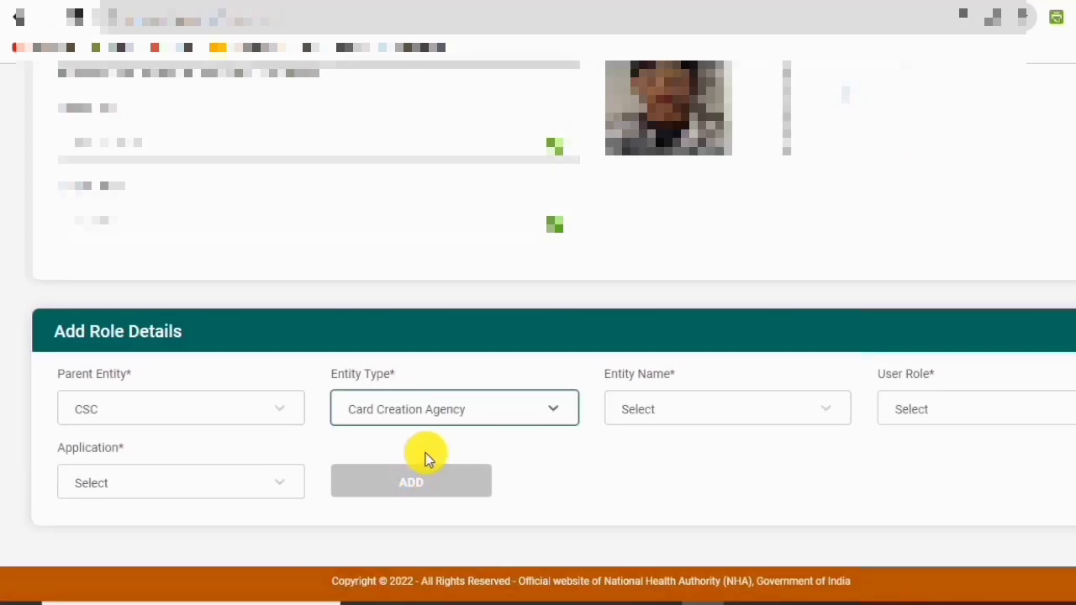
pyautogui.click(670, 409)
pyautogui.click(710, 408)
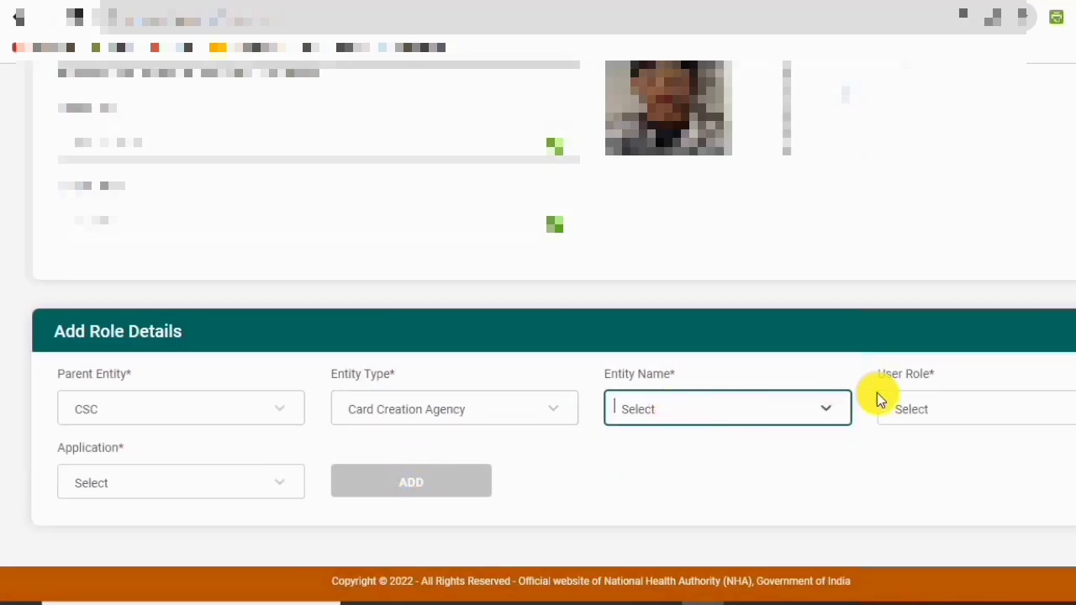
# Set the user role to Operator-BIS and the application to BIS in the role details.
pyautogui.click(920, 409)
pyautogui.scroll(-1, 926, 461)
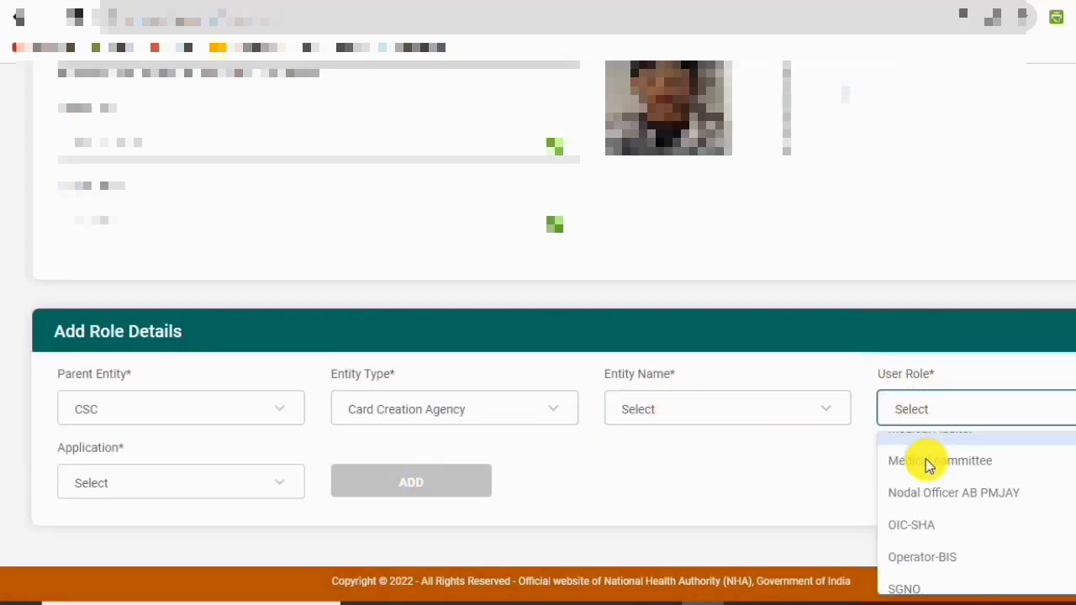
pyautogui.scroll(-1, 964, 456)
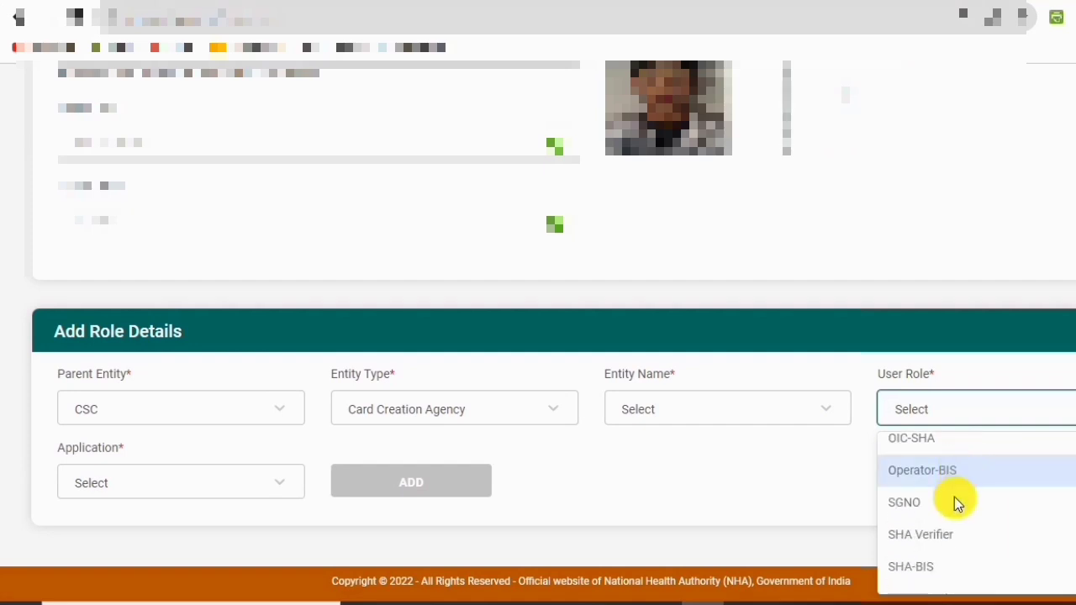
pyautogui.click(923, 478)
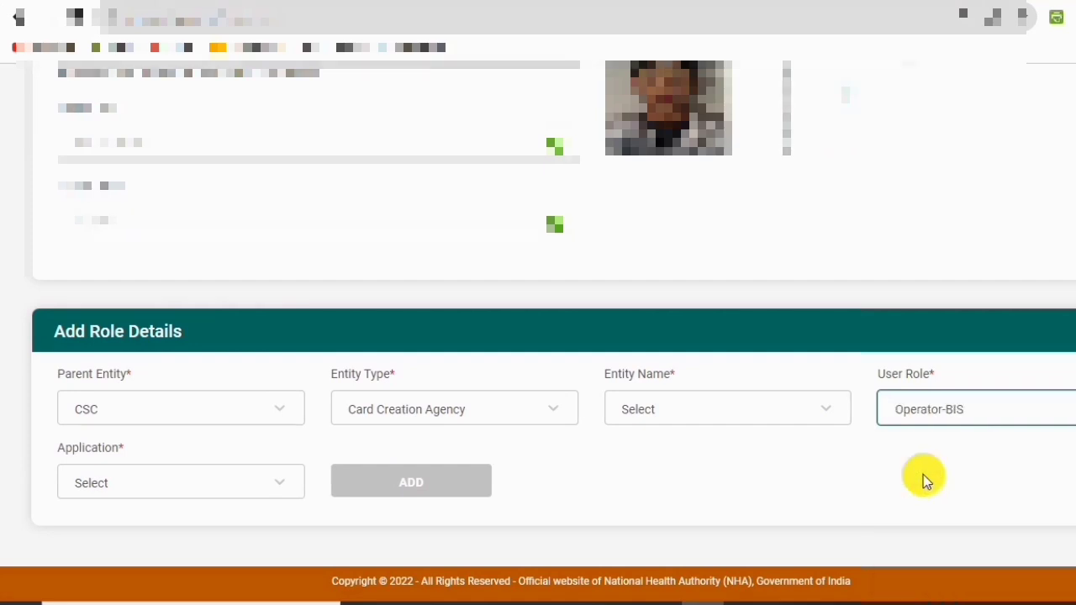
pyautogui.click(173, 481)
pyautogui.click(72, 532)
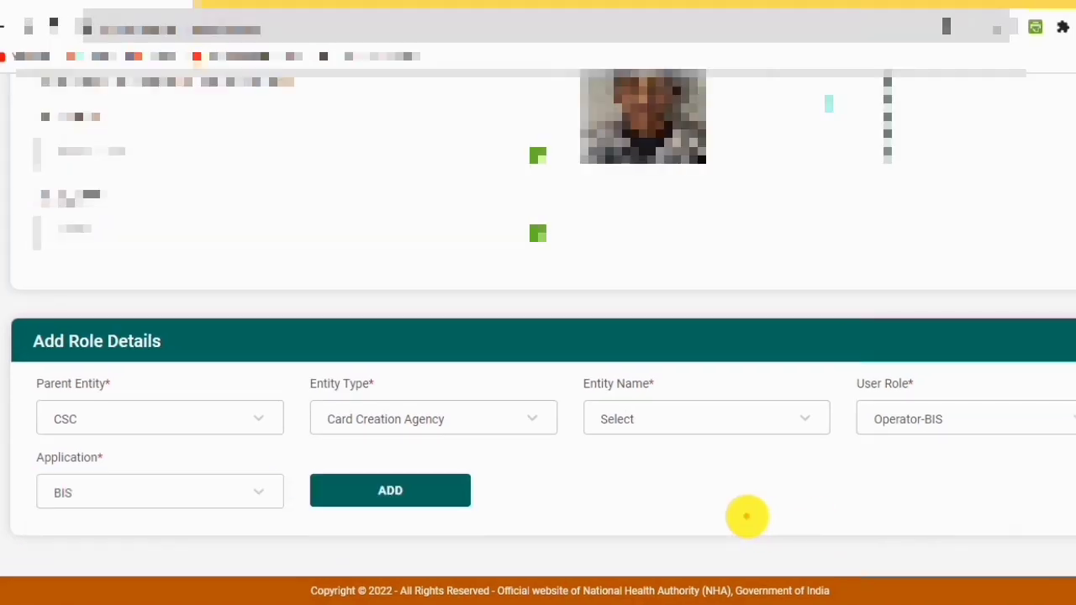
pyautogui.moveTo(36, 395)
pyautogui.mouseDown()
pyautogui.moveTo(168, 440)
pyautogui.moveTo(277, 437)
pyautogui.mouseUp()
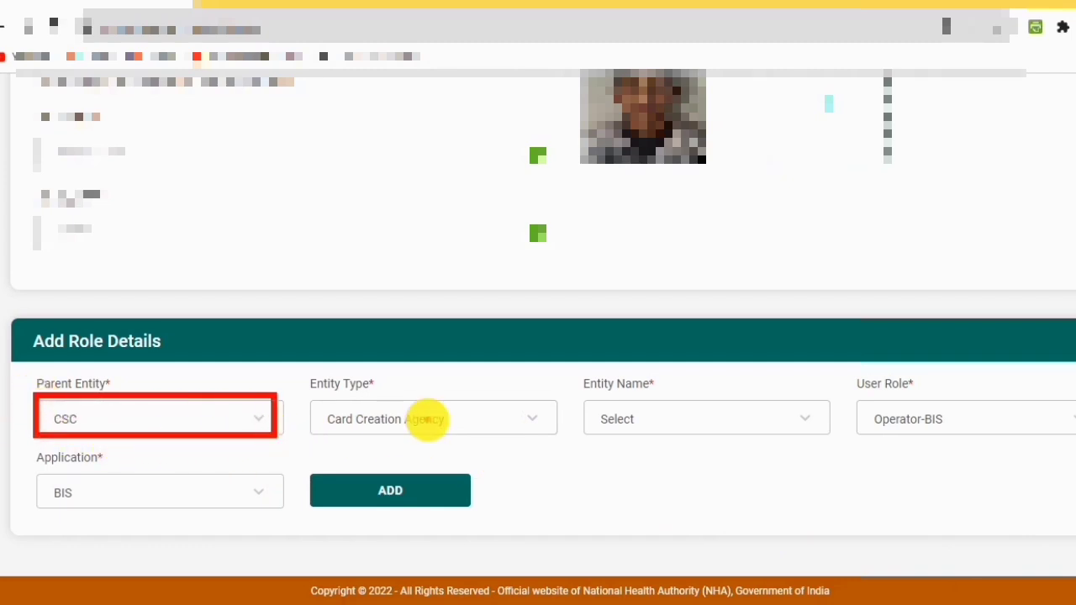
pyautogui.moveTo(319, 402); pyautogui.dragTo(516, 442)
pyautogui.moveTo(844, 396)
pyautogui.mouseDown()
pyautogui.moveTo(894, 427)
pyautogui.moveTo(993, 434)
pyautogui.mouseUp()
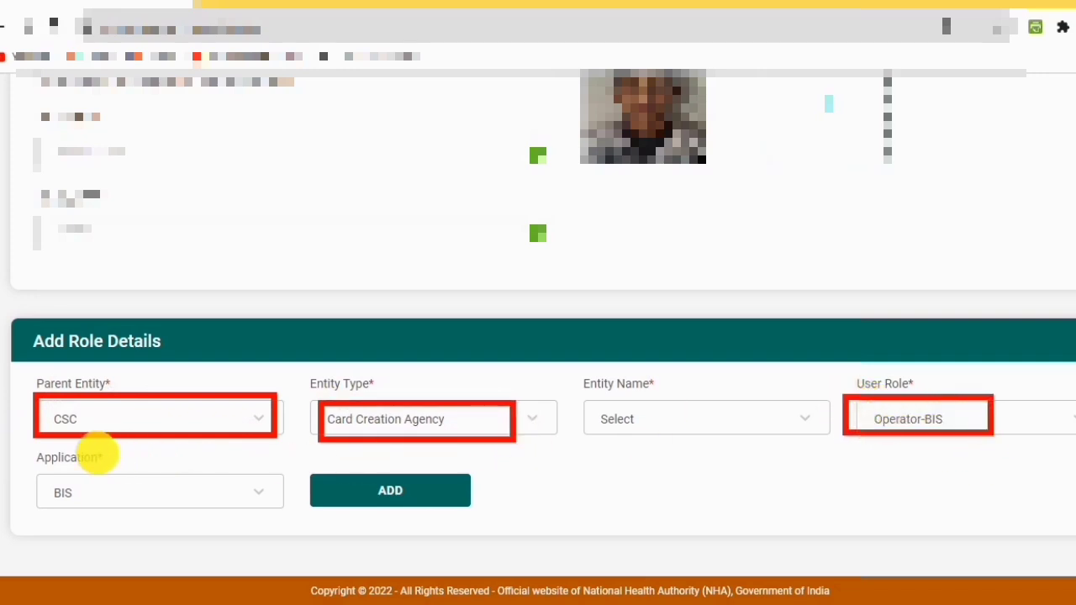
pyautogui.moveTo(43, 476)
pyautogui.mouseDown()
pyautogui.moveTo(72, 499)
pyautogui.moveTo(171, 518)
pyautogui.mouseUp()
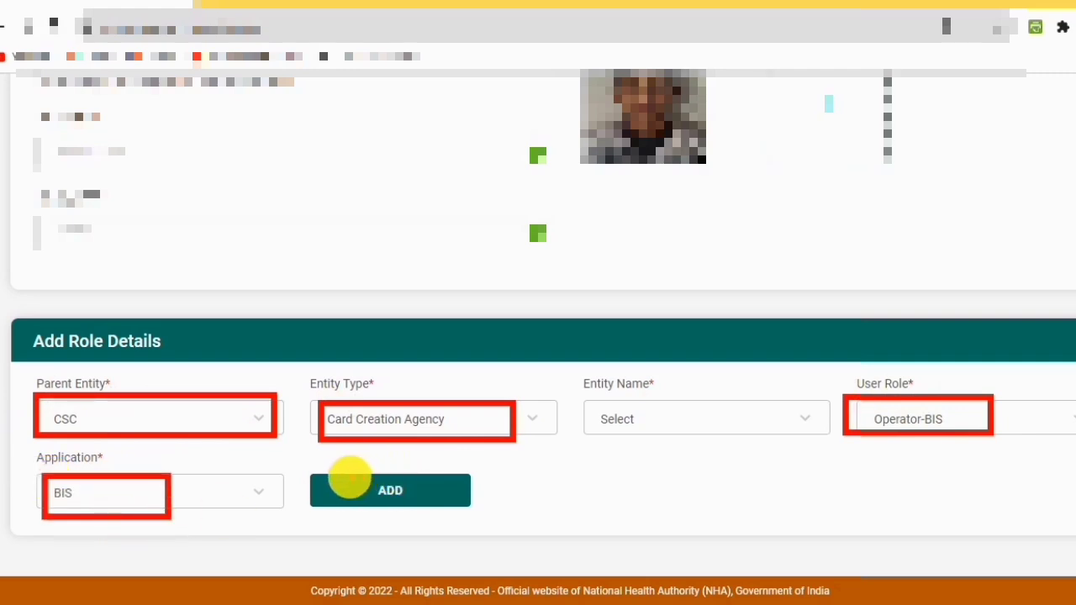
pyautogui.moveTo(294, 486)
pyautogui.mouseDown()
pyautogui.moveTo(324, 497)
pyautogui.moveTo(373, 452)
pyautogui.mouseUp()
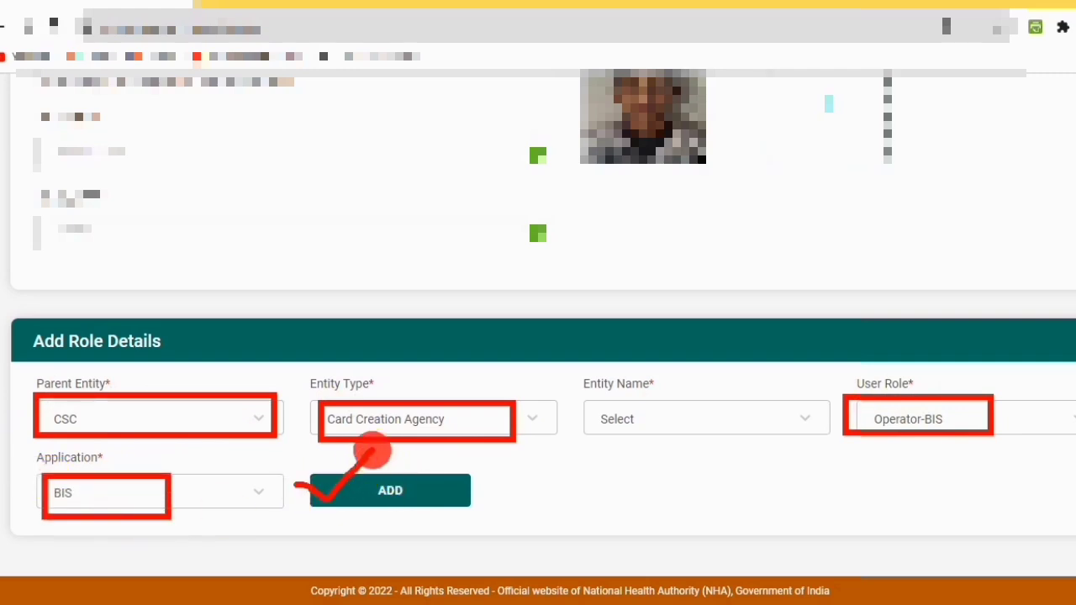
pyautogui.press('Escape')
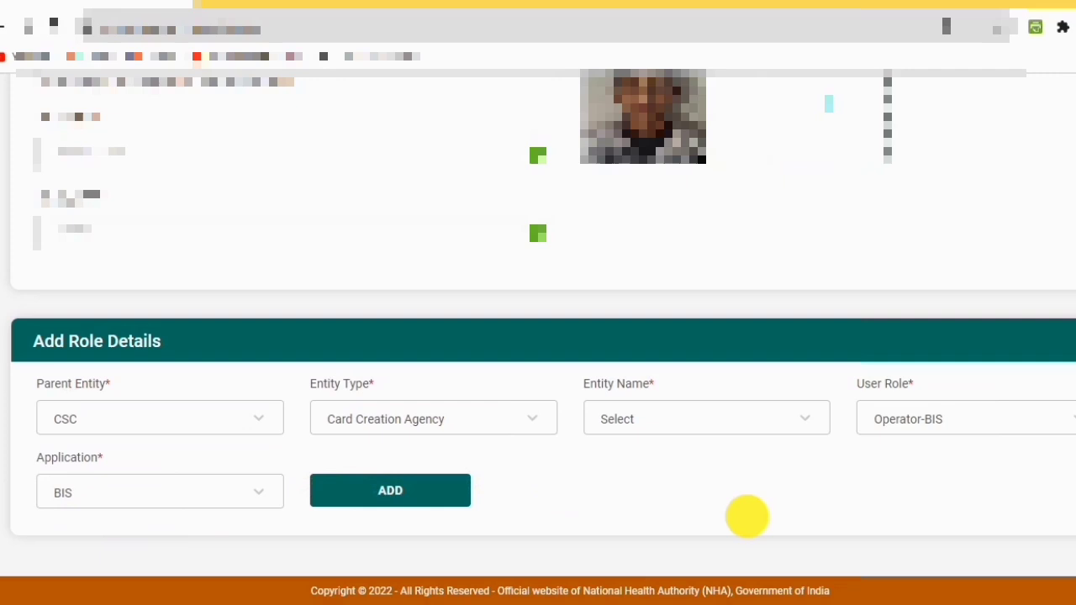
# Add the configured CSC operator role to the role list and bring its entry into view.
pyautogui.click(389, 498)
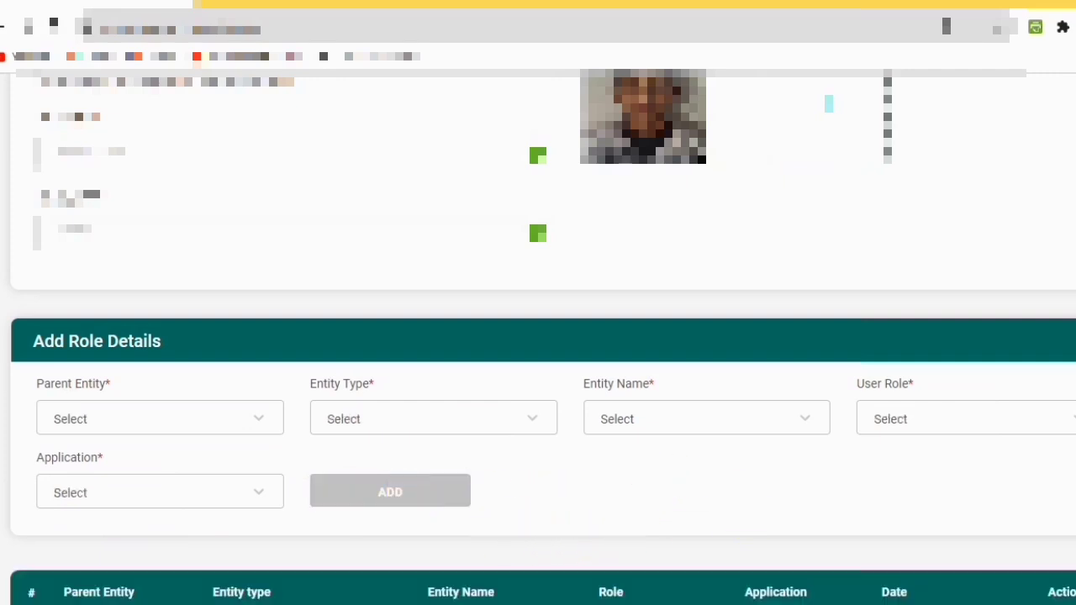
pyautogui.scroll(-3, 538, 337)
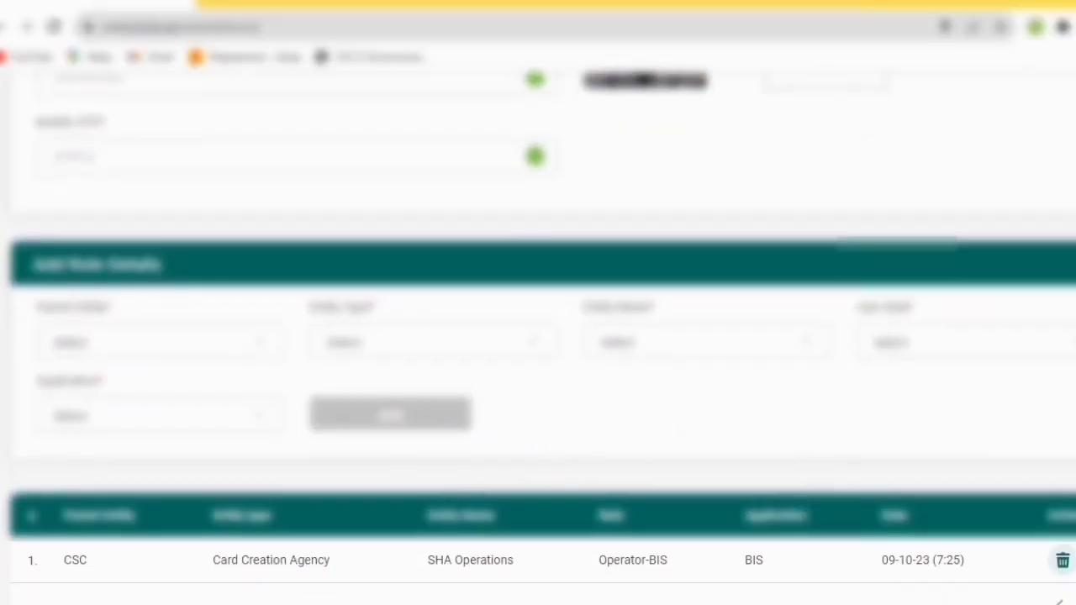
pyautogui.scroll(-2, 538, 337)
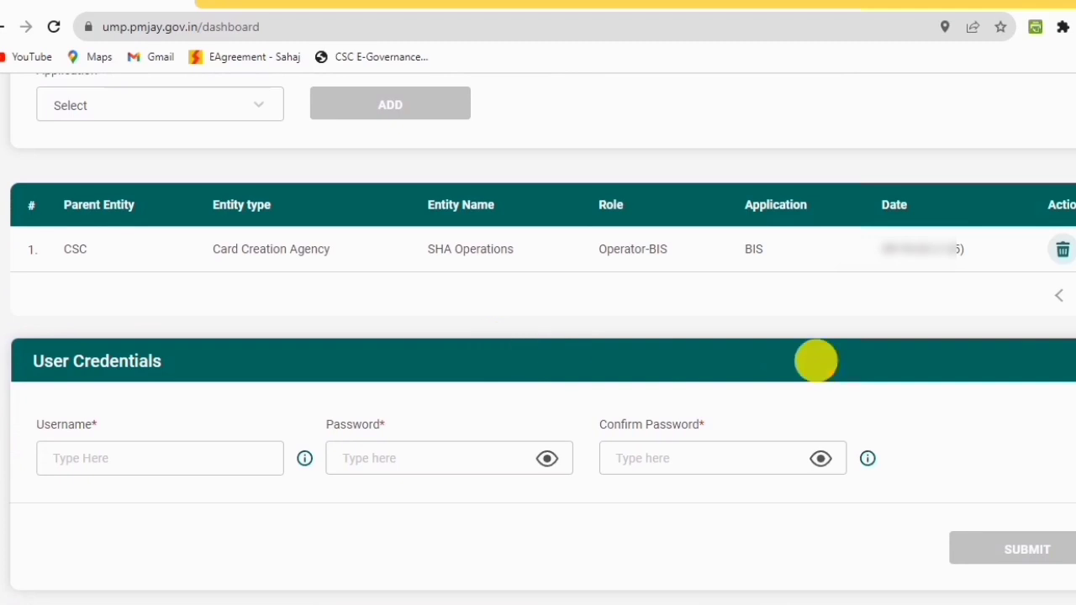
pyautogui.moveTo(20, 224)
pyautogui.mouseDown()
pyautogui.moveTo(89, 269)
pyautogui.moveTo(558, 260)
pyautogui.moveTo(1075, 284)
pyautogui.mouseUp()
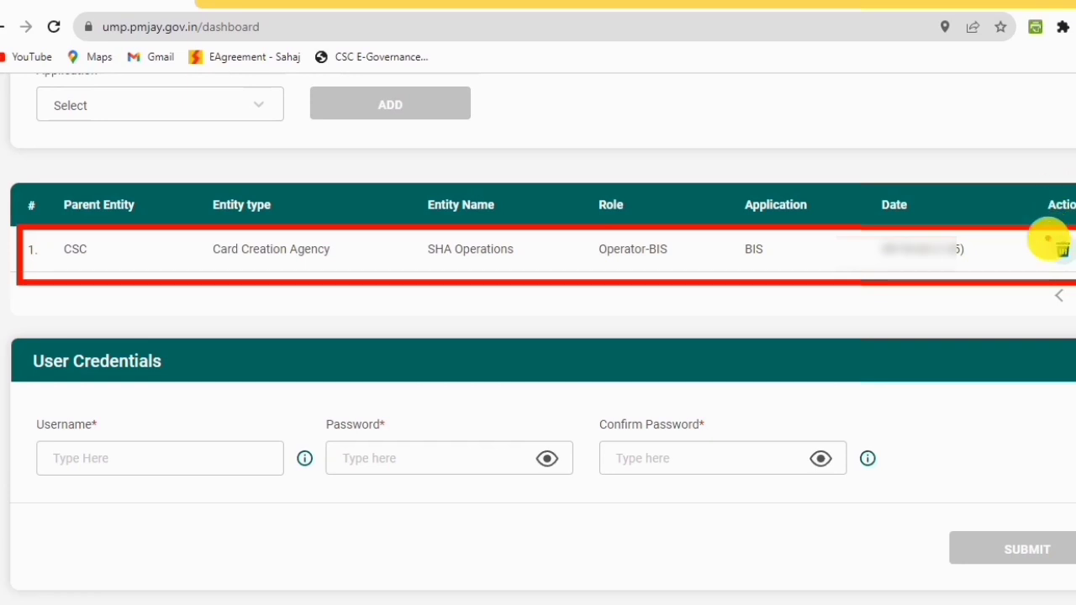
pyautogui.moveTo(1038, 241)
pyautogui.mouseDown()
pyautogui.moveTo(1055, 263)
pyautogui.moveTo(1075, 239)
pyautogui.mouseUp()
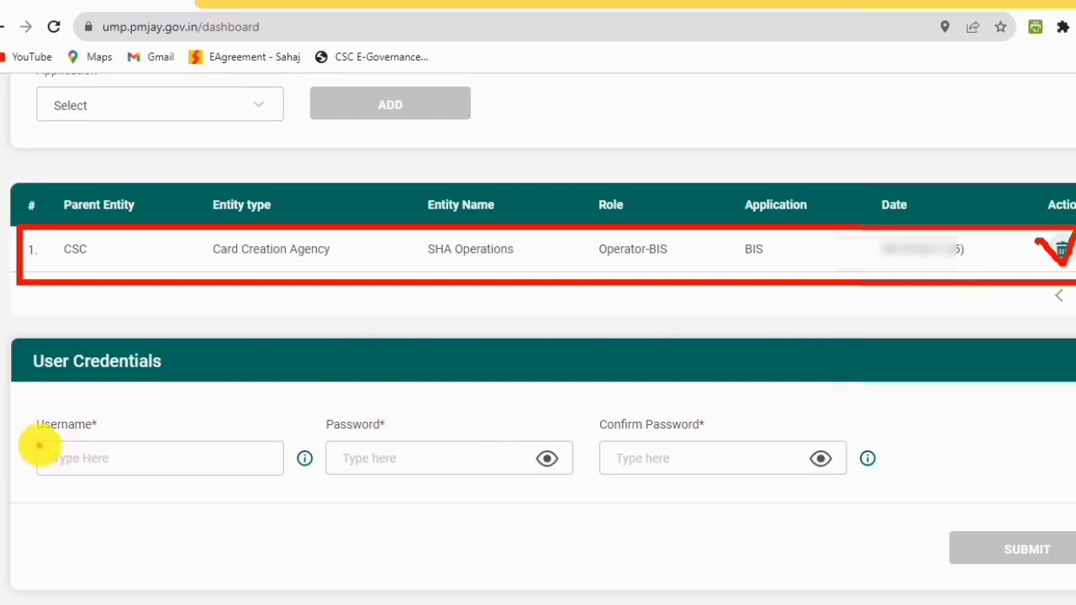
pyautogui.moveTo(32, 436)
pyautogui.mouseDown()
pyautogui.moveTo(58, 458)
pyautogui.moveTo(171, 486)
pyautogui.moveTo(280, 477)
pyautogui.mouseUp()
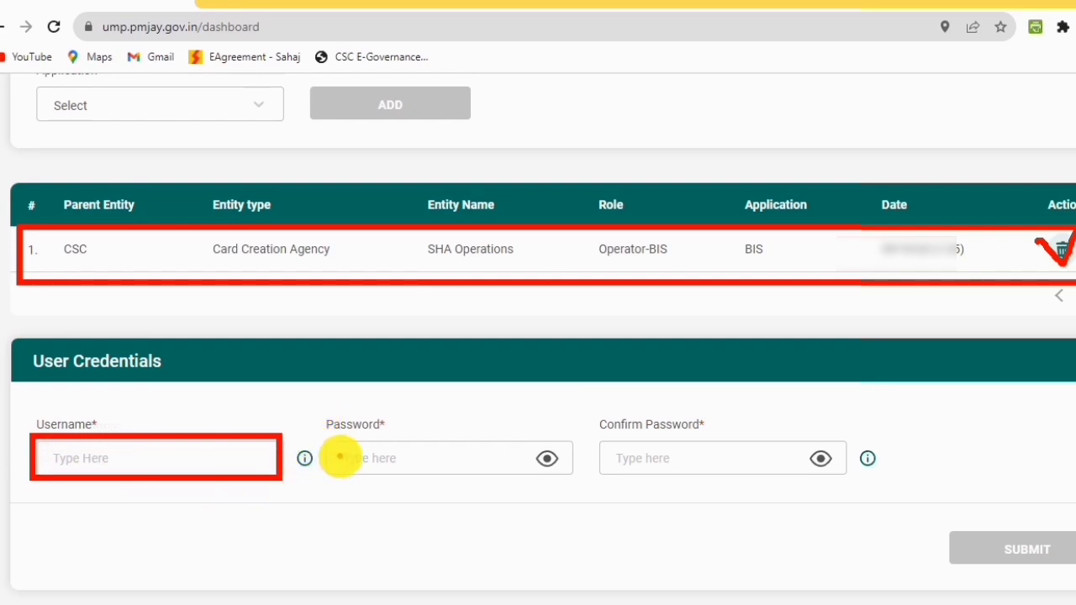
pyautogui.moveTo(327, 438)
pyautogui.mouseDown()
pyautogui.moveTo(416, 475)
pyautogui.moveTo(508, 481)
pyautogui.mouseUp()
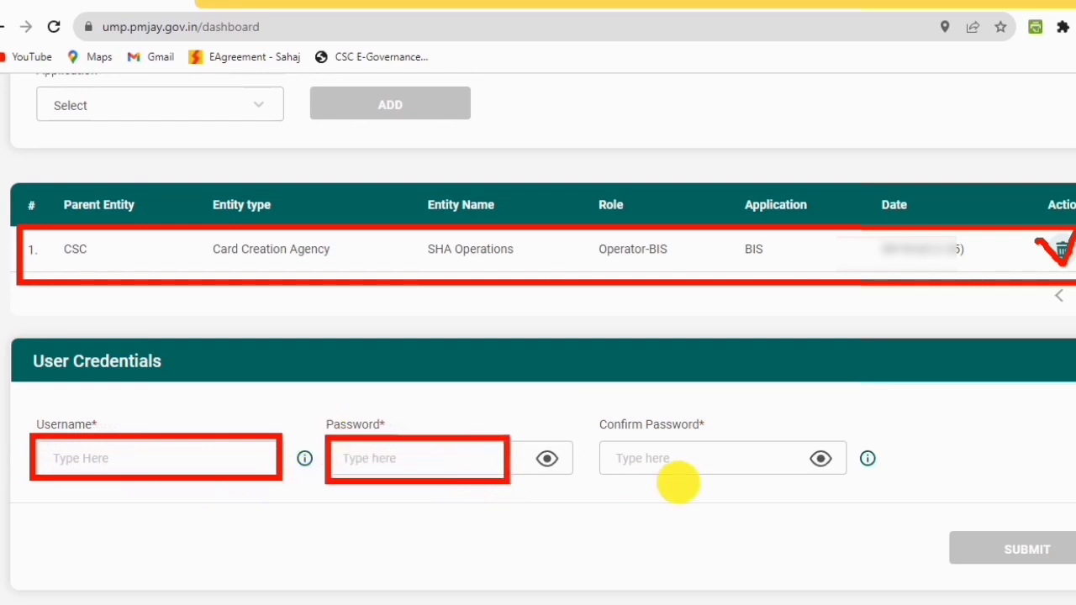
pyautogui.moveTo(601, 439); pyautogui.dragTo(773, 473)
pyautogui.moveTo(939, 531)
pyautogui.mouseDown()
pyautogui.moveTo(973, 558)
pyautogui.moveTo(1020, 498)
pyautogui.mouseUp()
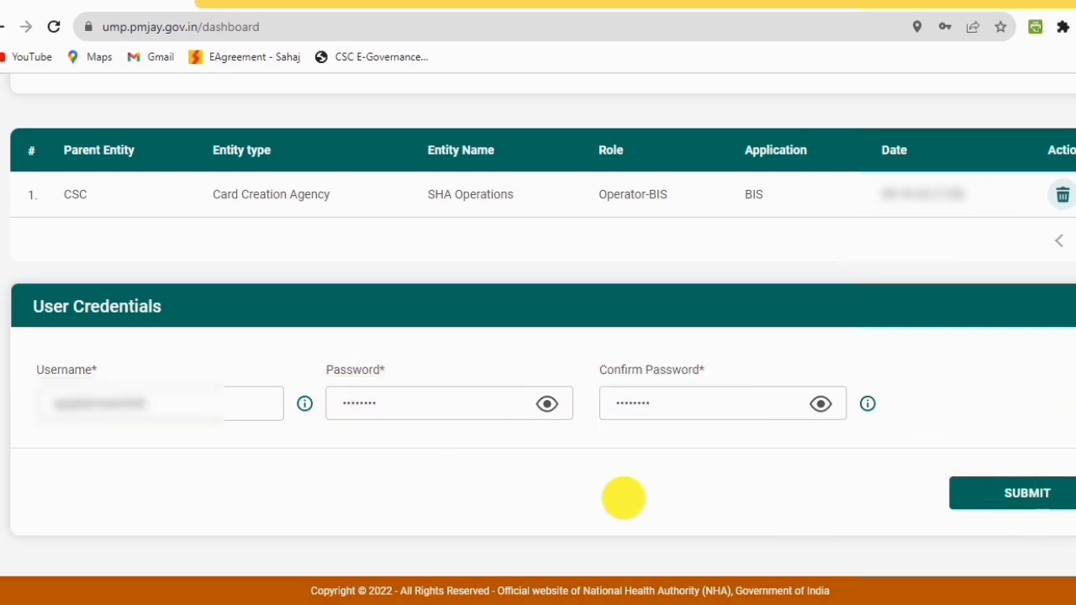
# Submit the operator registration form with its completed user credentials.
pyautogui.click(1023, 500)
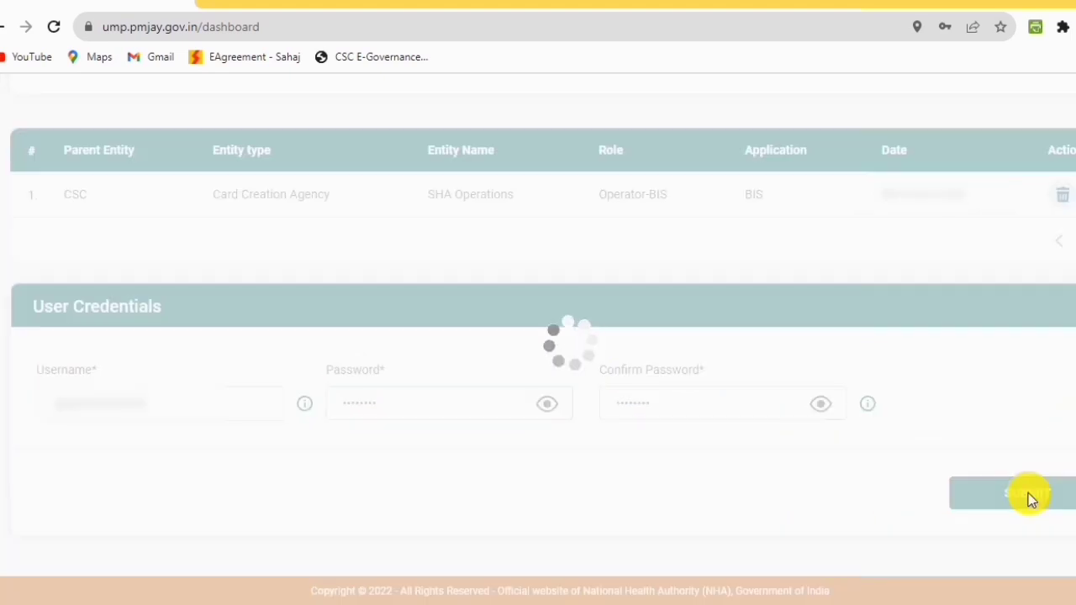